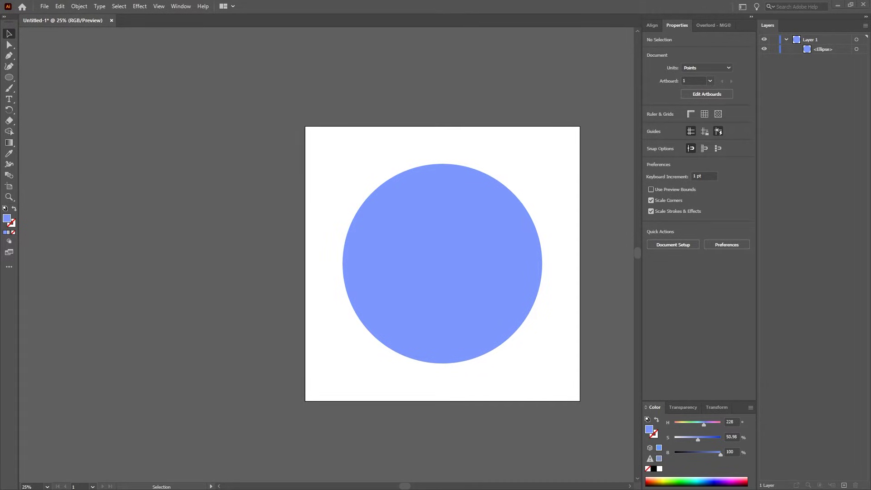
Step: Drag paper bag.jpg from the Textures folder into the document as a linked image
{"action": "key", "text": "alt+Tab"}
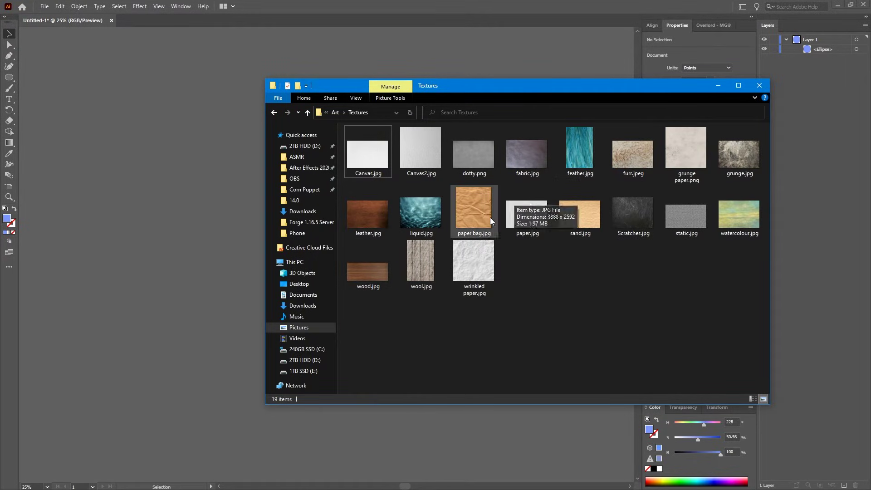
{"action": "left_click_drag", "start_coordinate": [499, 222], "coordinate": [162, 141]}
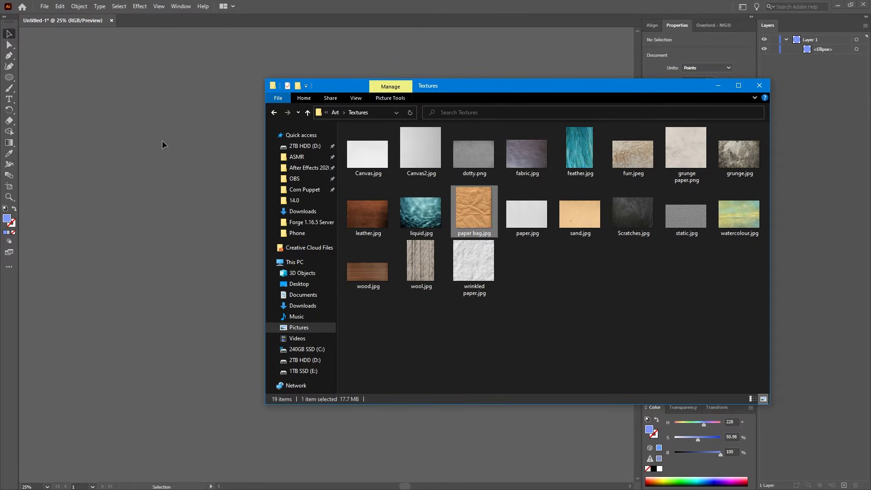
{"action": "left_click", "coordinate": [760, 89]}
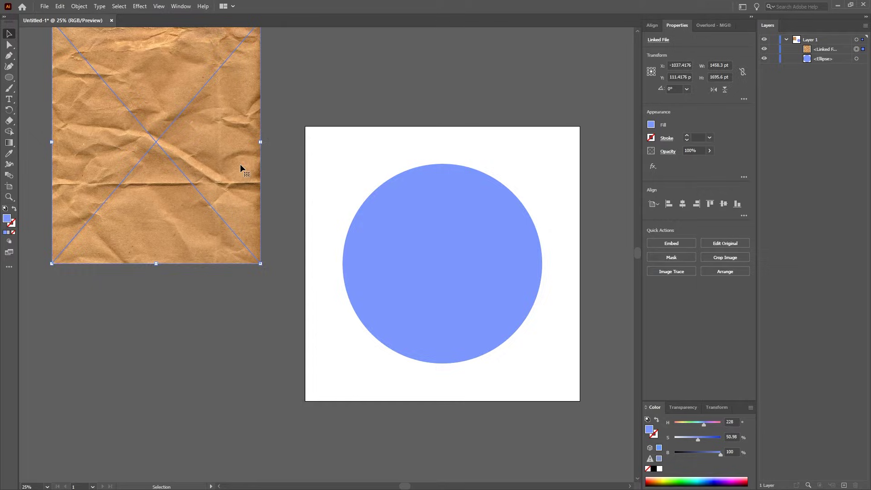
Step: Try the paper bag image at different sizes and positions over the blue circle
{"action": "left_click_drag", "start_coordinate": [240, 168], "coordinate": [517, 237]}
{"action": "left_click_drag", "start_coordinate": [535, 143], "coordinate": [436, 266]}
{"action": "left_click_drag", "start_coordinate": [404, 329], "coordinate": [448, 289]}
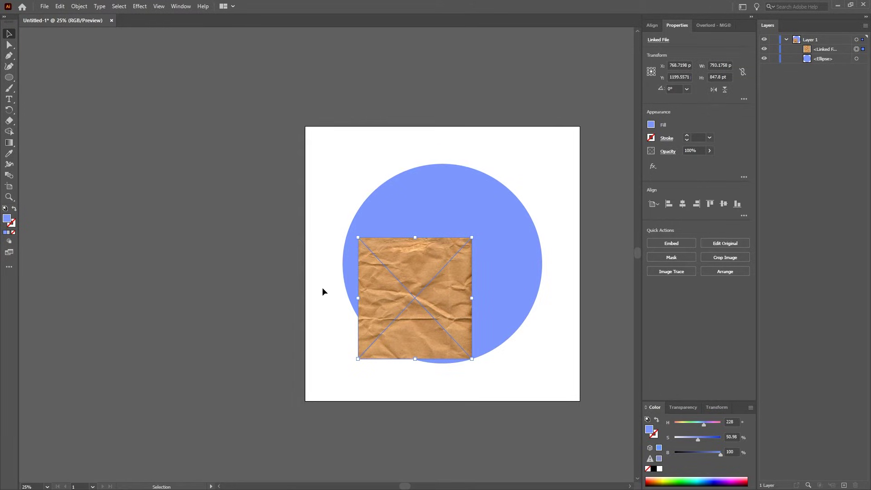
{"action": "left_click_drag", "start_coordinate": [472, 236], "coordinate": [589, 112]}
{"action": "left_click_drag", "start_coordinate": [529, 211], "coordinate": [494, 245]}
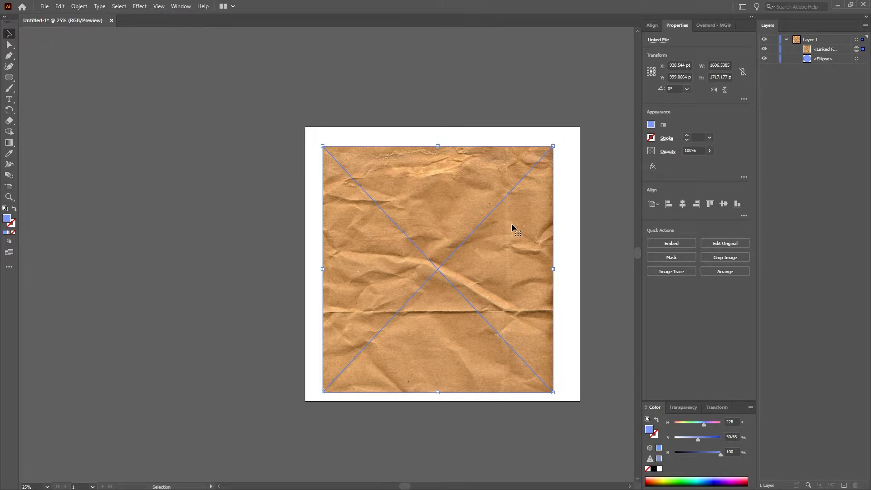
Step: Leave the 1458.3 × 1695.6 pt paper image left of the artboard, clear of the circle
{"action": "key", "text": "ctrl+z"}
{"action": "key", "text": "ctrl+z"}
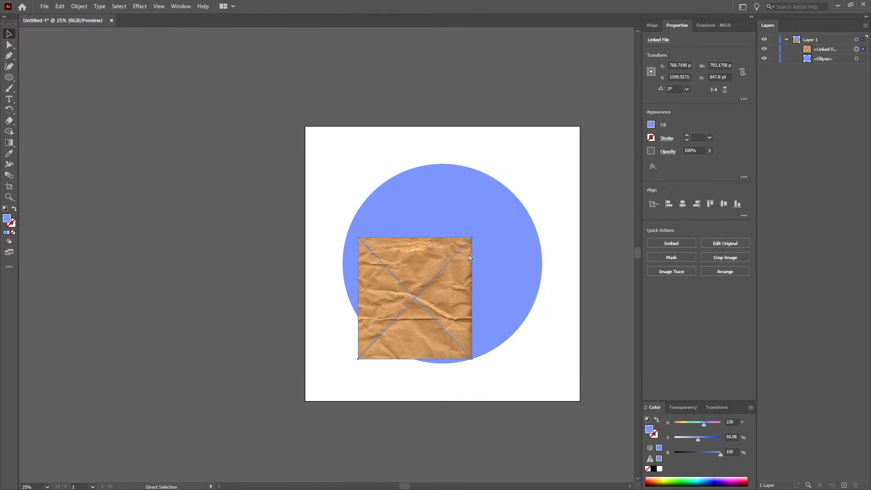
{"action": "key", "text": "ctrl+shift+z"}
{"action": "key", "text": "ctrl+shift+z"}
{"action": "left_click_drag", "start_coordinate": [459, 275], "coordinate": [456, 277]}
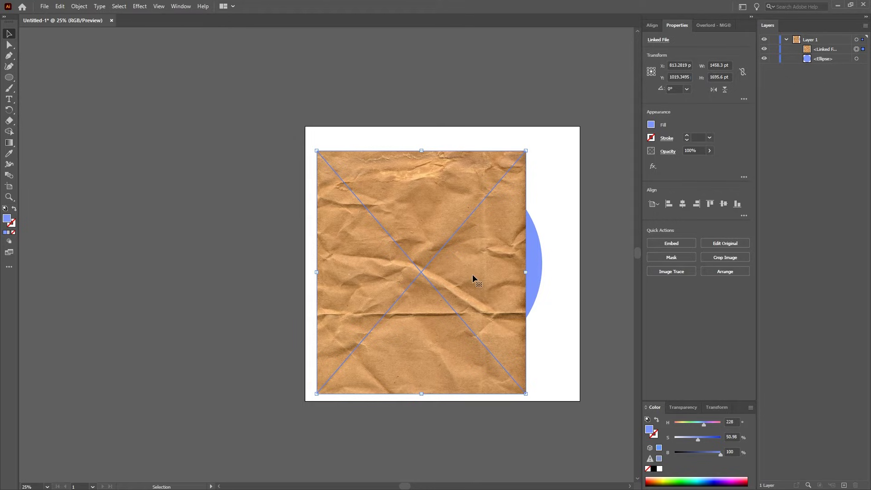
{"action": "left_click_drag", "start_coordinate": [486, 251], "coordinate": [245, 211]}
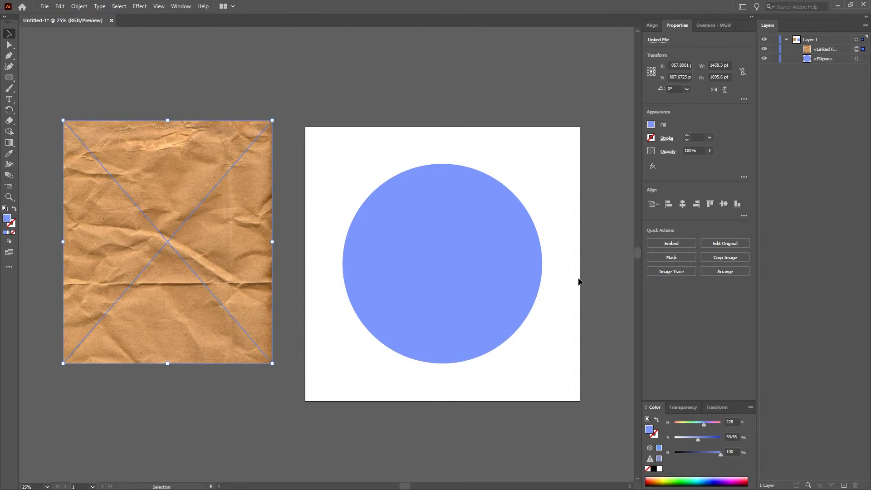
{"action": "left_click", "coordinate": [487, 230]}
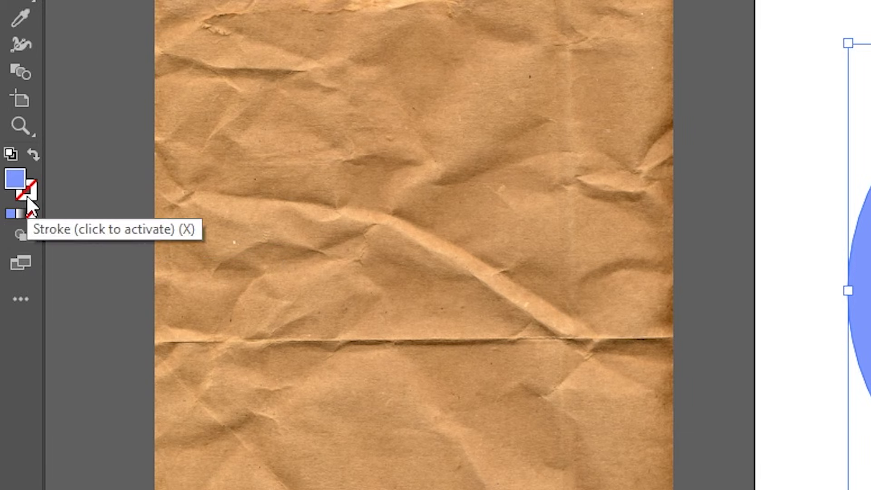
{"action": "left_click", "coordinate": [19, 234]}
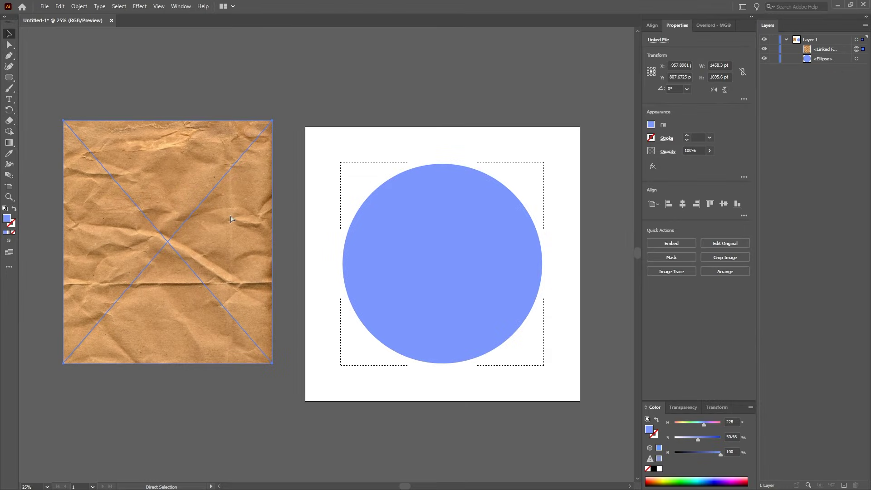
{"action": "left_click", "coordinate": [470, 265]}
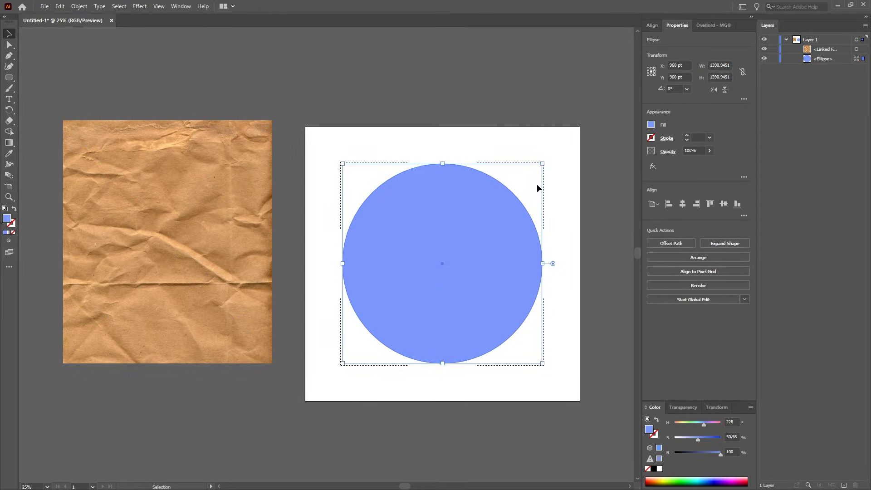
Step: Paste the paper texture inside the blue circle as a clip group and delete the leftover image
{"action": "key", "text": "a"}
{"action": "key", "text": "ctrl+7"}
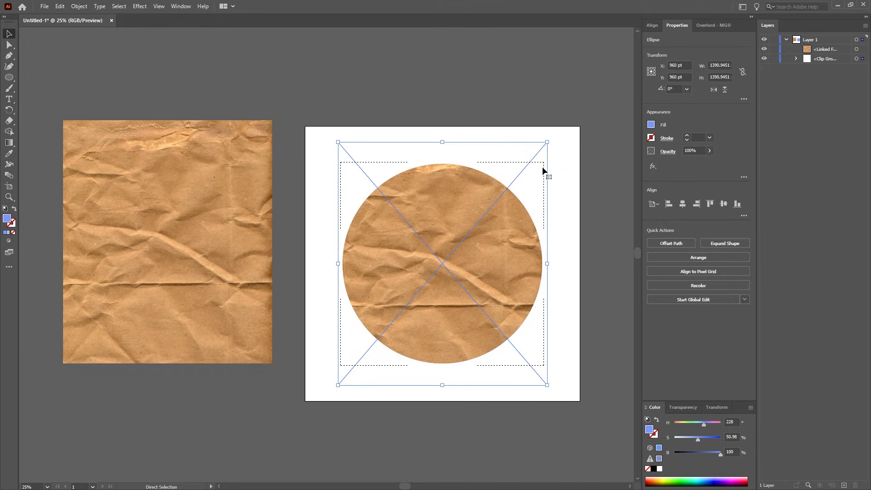
{"action": "key", "text": "v"}
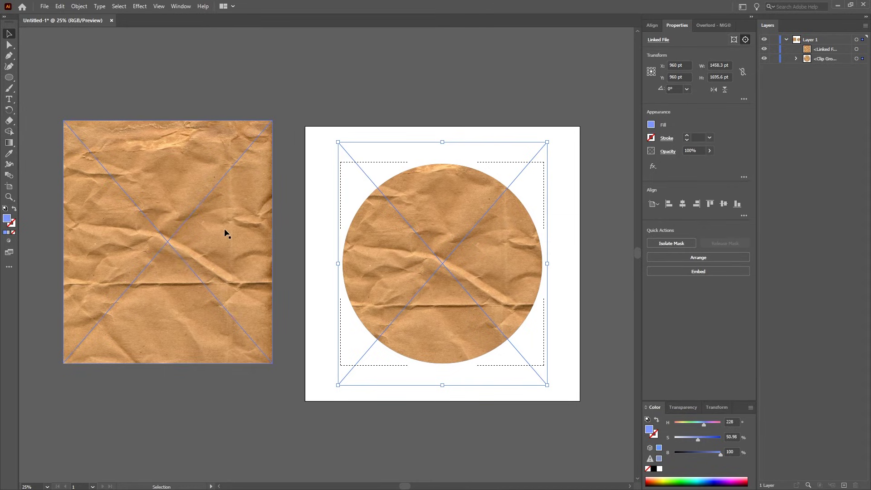
{"action": "left_click_drag", "start_coordinate": [224, 233], "coordinate": [224, 255]}
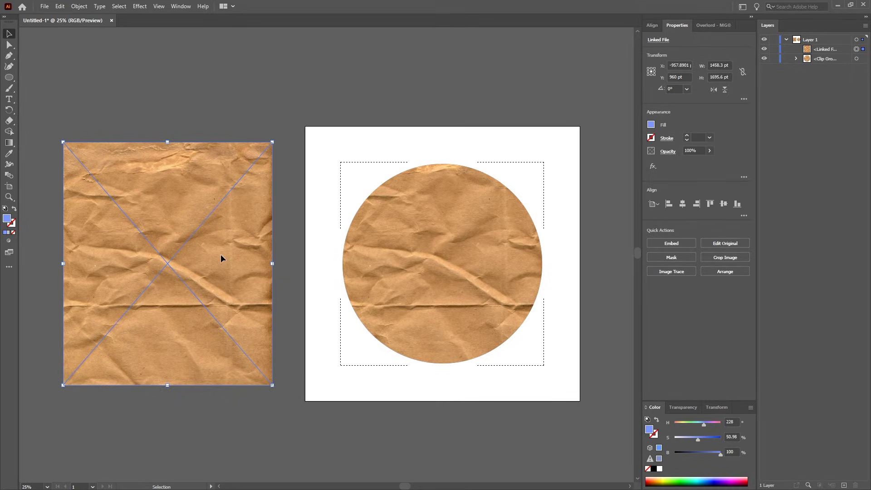
{"action": "key", "text": "Delete"}
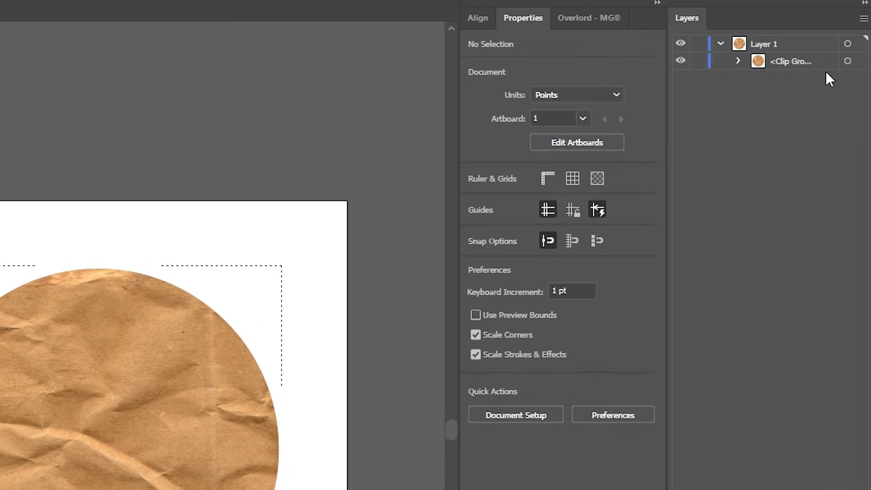
Step: Set the clipped paper texture's blend mode to Soft Light, with opacity back at 100%
{"action": "left_click", "coordinate": [738, 60]}
{"action": "left_click", "coordinate": [847, 96]}
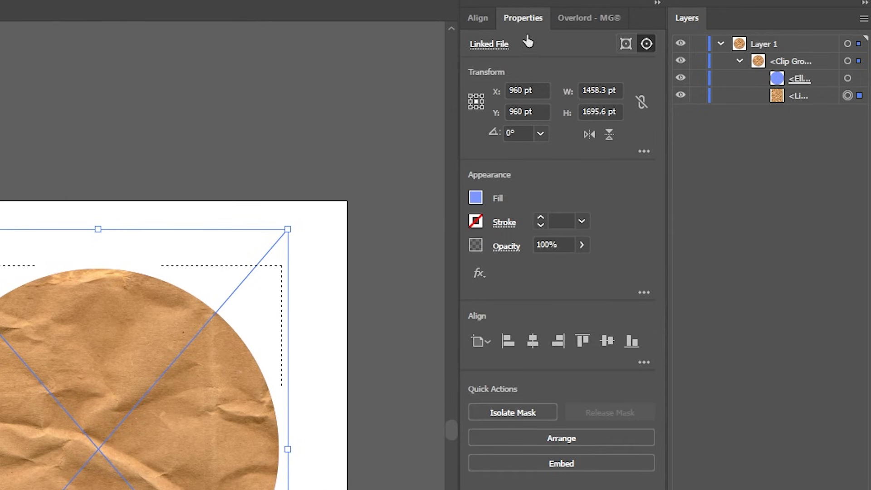
{"action": "left_click", "coordinate": [499, 249]}
{"action": "left_click", "coordinate": [362, 270]}
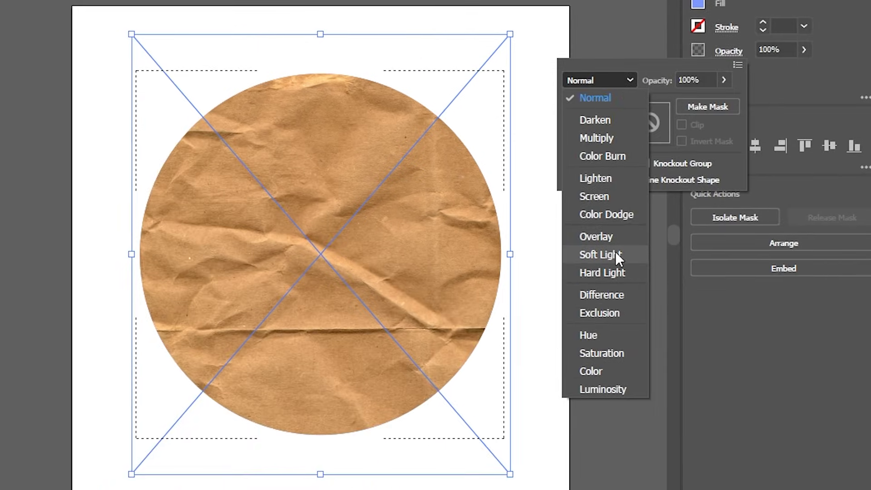
{"action": "left_click", "coordinate": [612, 254]}
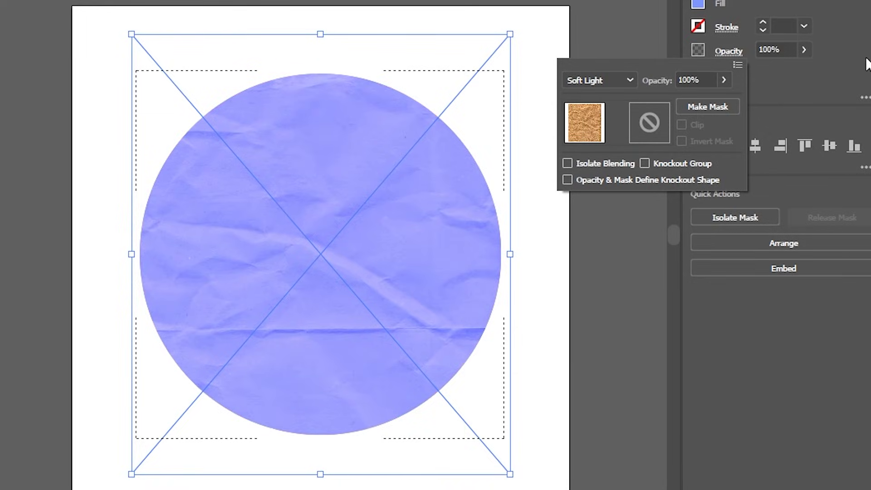
{"action": "left_click", "coordinate": [812, 53]}
{"action": "left_click", "coordinate": [805, 50]}
{"action": "left_click_drag", "start_coordinate": [799, 70], "coordinate": [773, 69]}
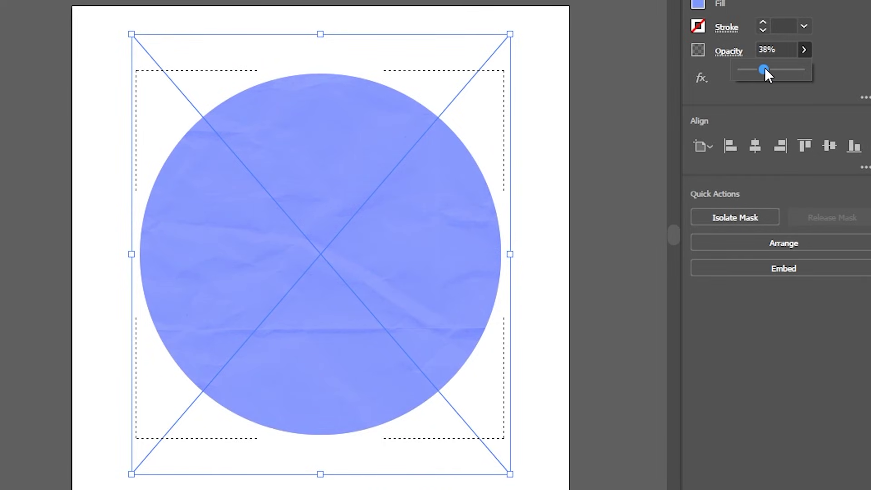
{"action": "mouse_move", "coordinate": [778, 69]}
{"action": "left_mouse_down"}
{"action": "mouse_move", "coordinate": [817, 70]}
{"action": "mouse_move", "coordinate": [779, 69]}
{"action": "left_mouse_up"}
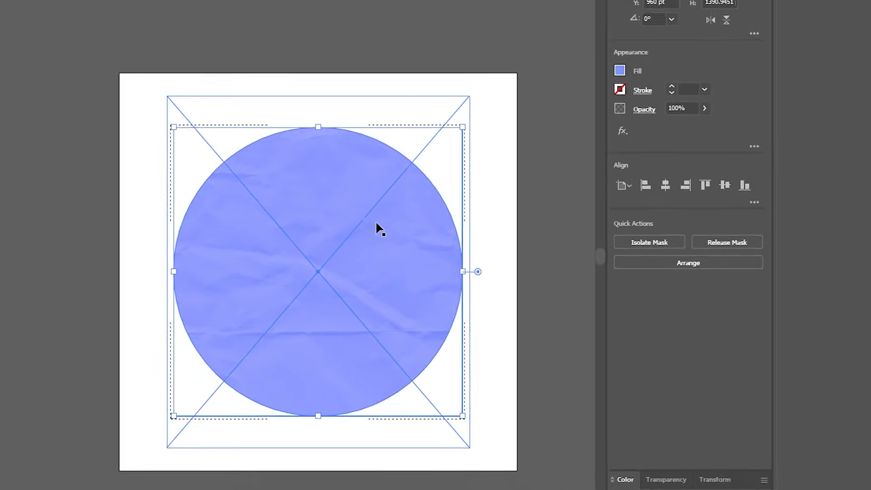
Step: Duplicate the textured circle to the left and strip its paper texture, leaving a plain blue copy
{"action": "left_click_drag", "start_coordinate": [380, 260], "coordinate": [46, 186]}
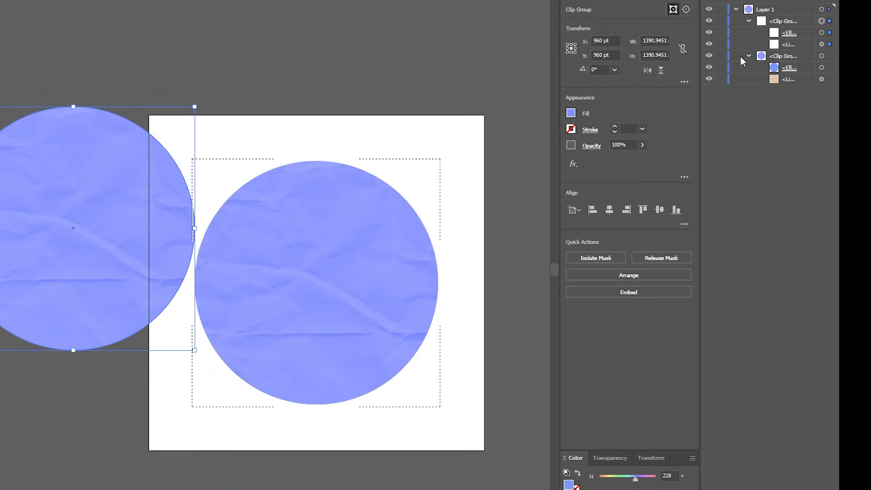
{"action": "left_click", "coordinate": [822, 32]}
{"action": "left_click_drag", "start_coordinate": [790, 33], "coordinate": [791, 15]}
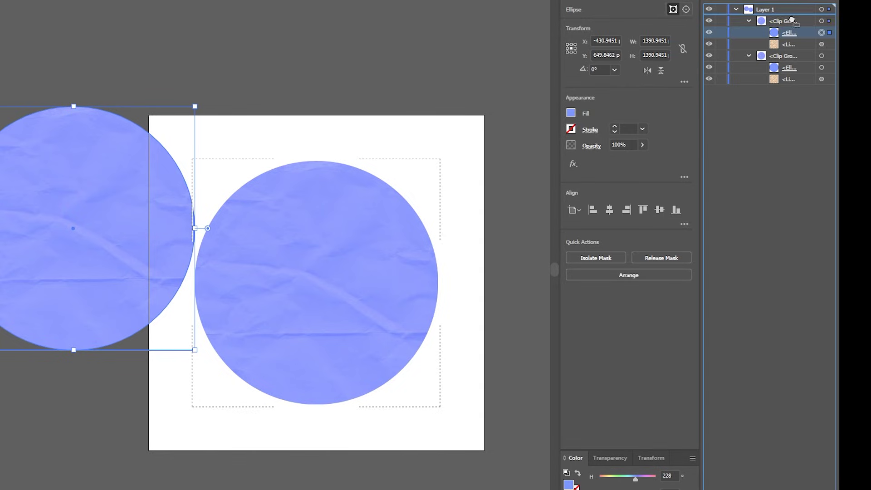
{"action": "left_click", "coordinate": [821, 32]}
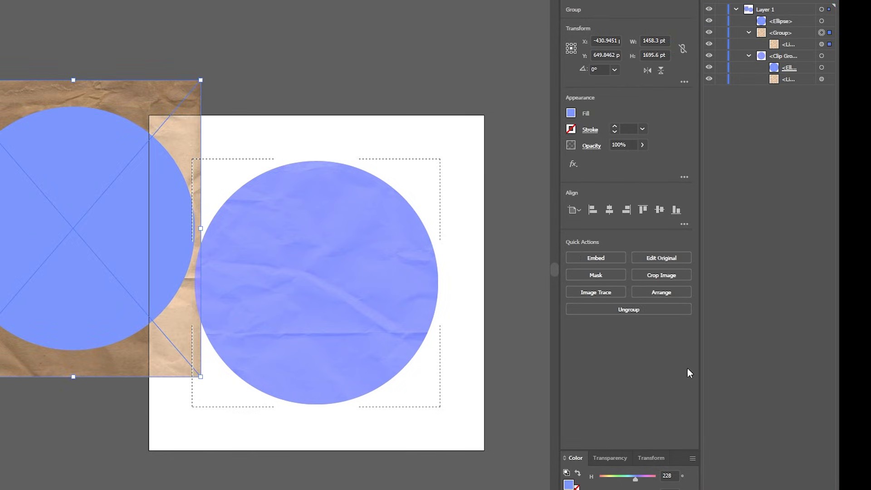
{"action": "key", "text": "Delete"}
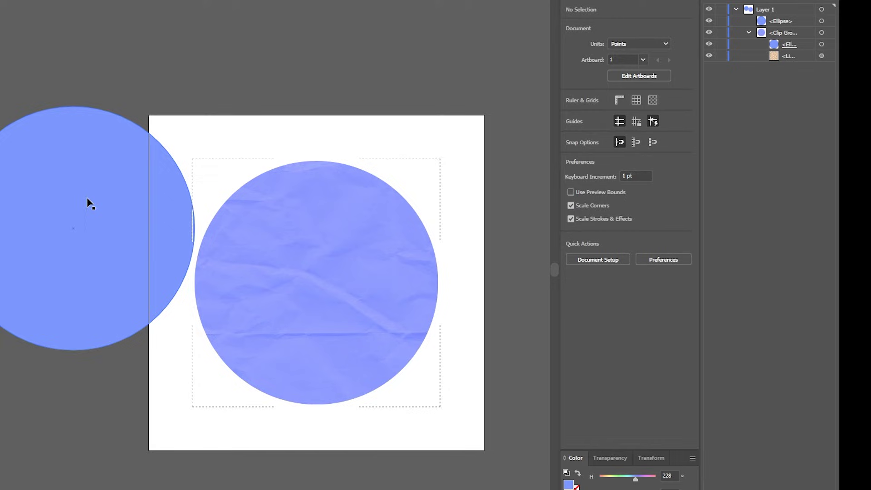
{"action": "left_click_drag", "start_coordinate": [93, 223], "coordinate": [79, 274]}
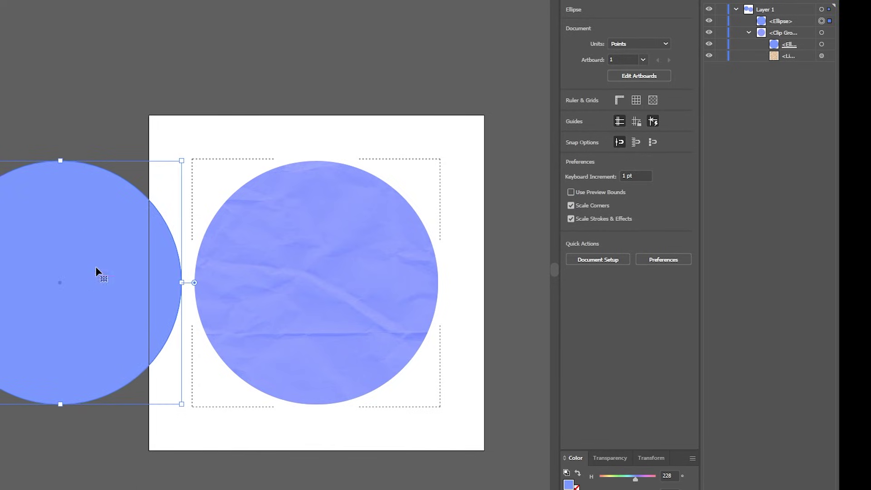
{"action": "key", "text": "ctrl+shift+a"}
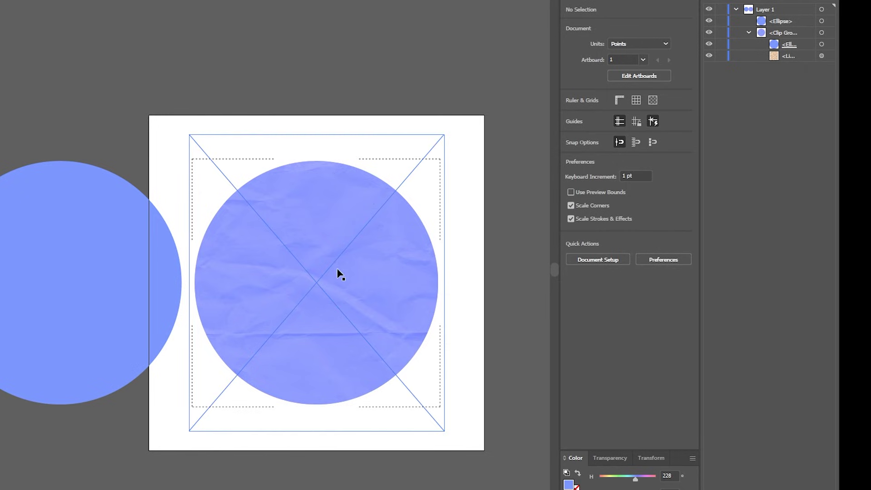
Step: Recolour the textured circle's fill to hue 0, saturation 47.06 coral red, then select the plain blue circle
{"action": "left_click", "coordinate": [821, 32]}
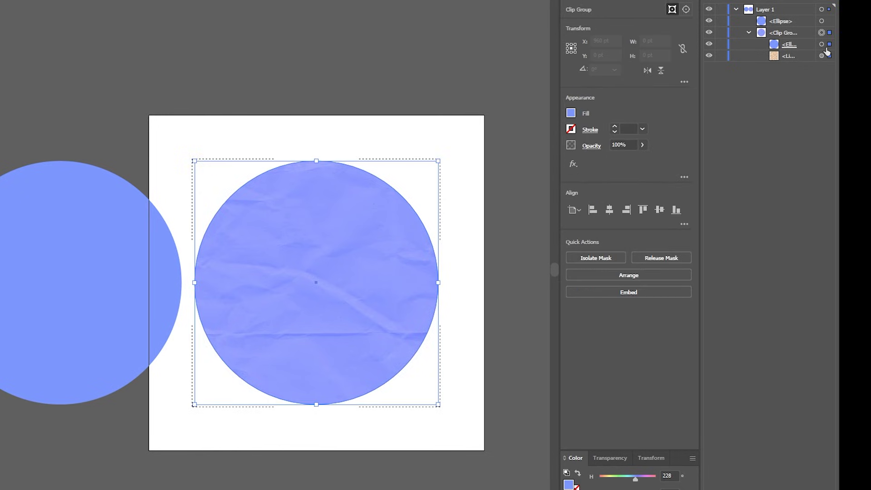
{"action": "left_click", "coordinate": [821, 44]}
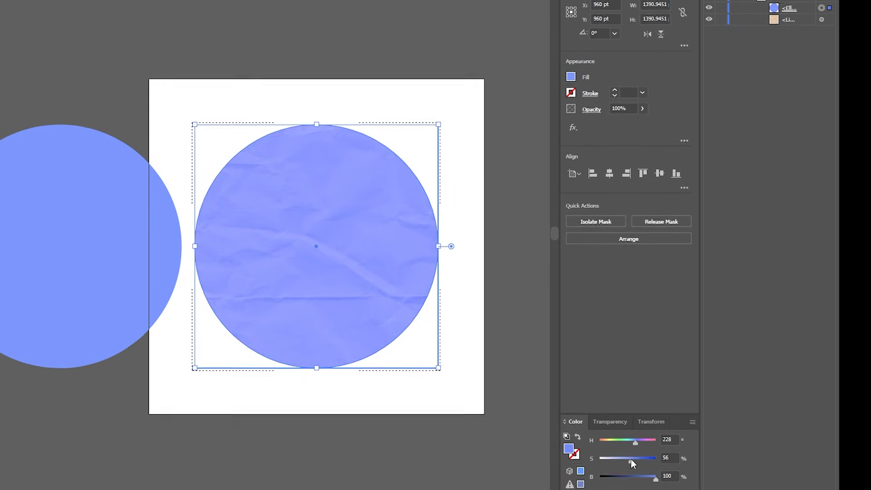
{"action": "left_click_drag", "start_coordinate": [631, 483], "coordinate": [634, 484]}
{"action": "left_click", "coordinate": [630, 428]}
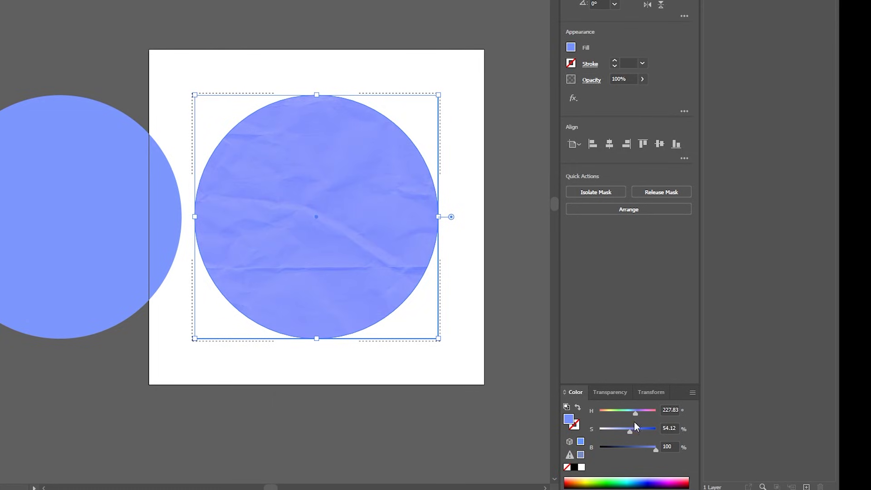
{"action": "left_click_drag", "start_coordinate": [639, 449], "coordinate": [660, 445]}
{"action": "left_click_drag", "start_coordinate": [613, 410], "coordinate": [634, 430]}
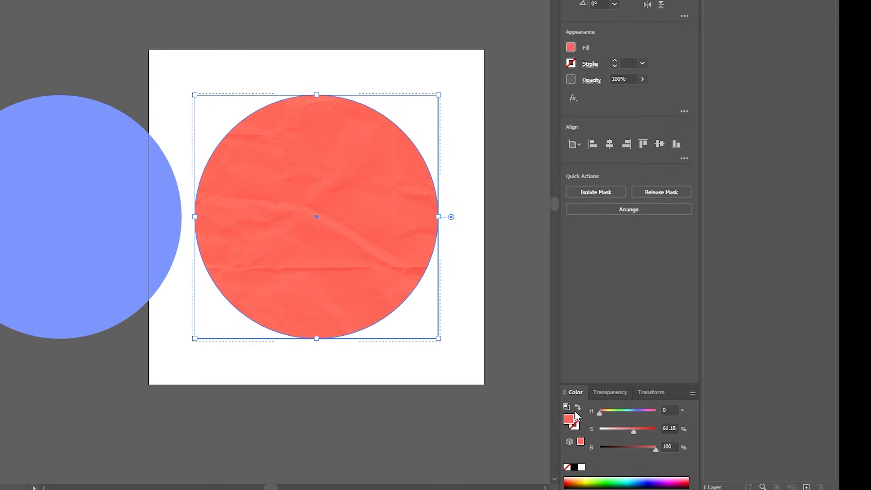
{"action": "left_click", "coordinate": [626, 431]}
{"action": "scroll", "coordinate": [344, 218], "scroll_direction": "down", "scroll_amount": 2}
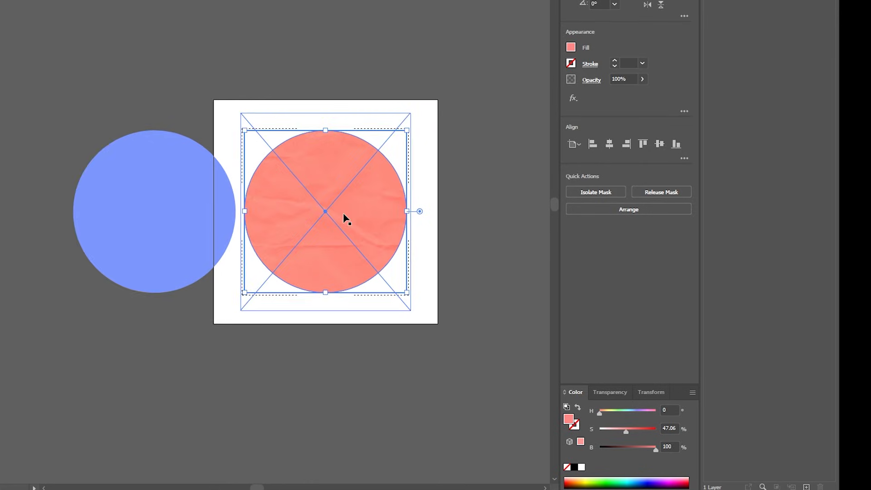
{"action": "left_click", "coordinate": [171, 209]}
{"action": "key", "text": "Delete"}
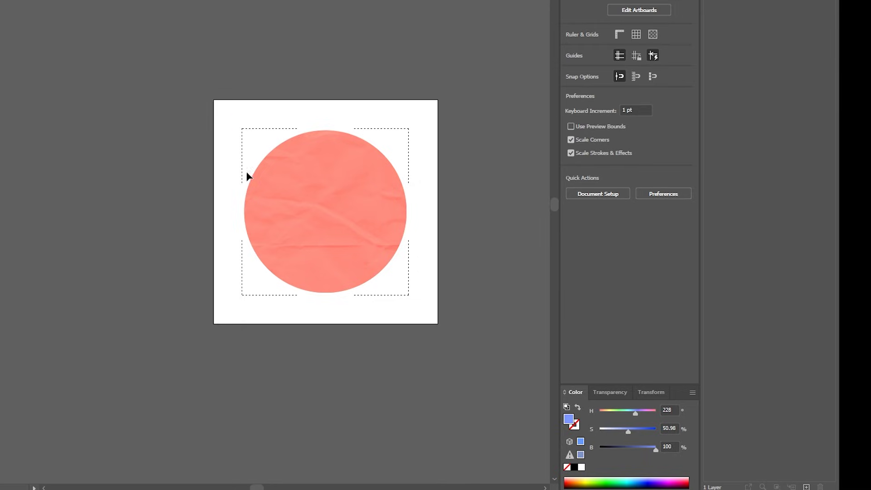
{"action": "left_click_drag", "start_coordinate": [354, 229], "coordinate": [373, 217]}
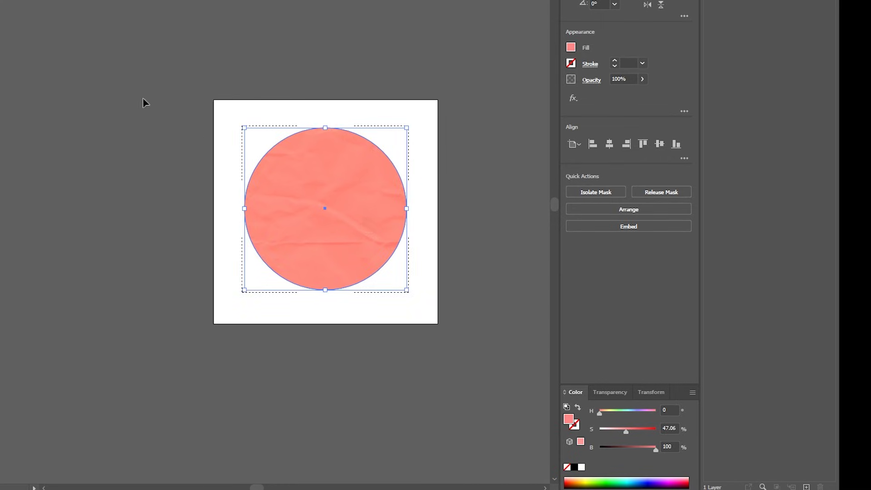